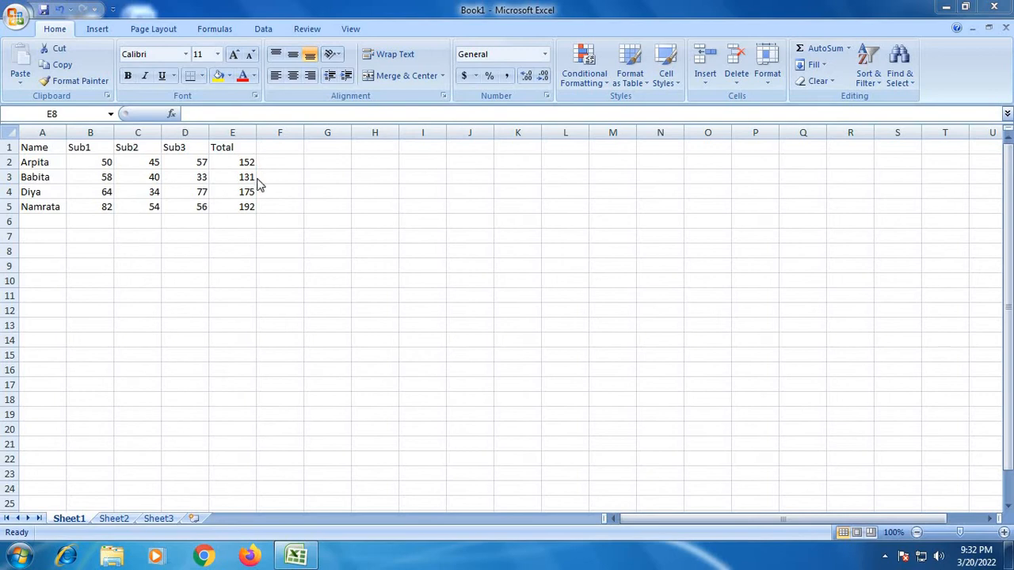
# - Copy the marks table in A1:E5 and paste it as a regular copy starting at cell J5 on Sheet1
pyautogui.click(21, 146)
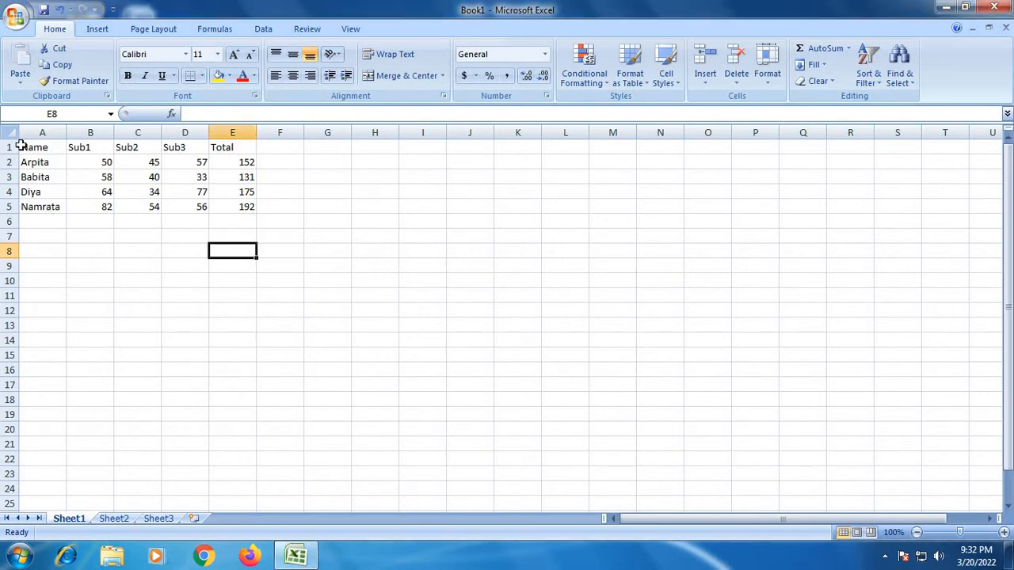
pyautogui.click(21, 145)
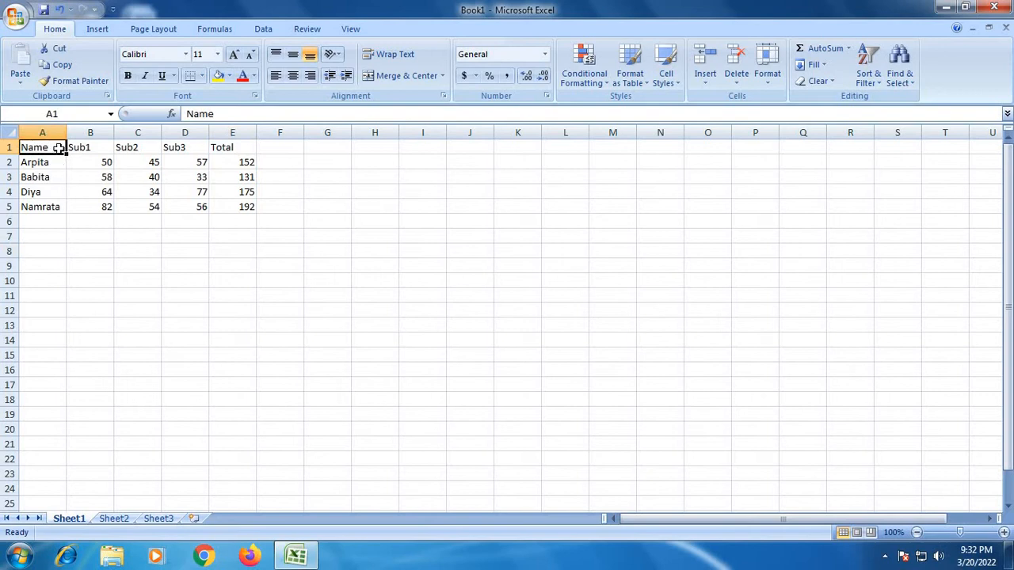
pyautogui.moveTo(60, 148); pyautogui.dragTo(257, 213)
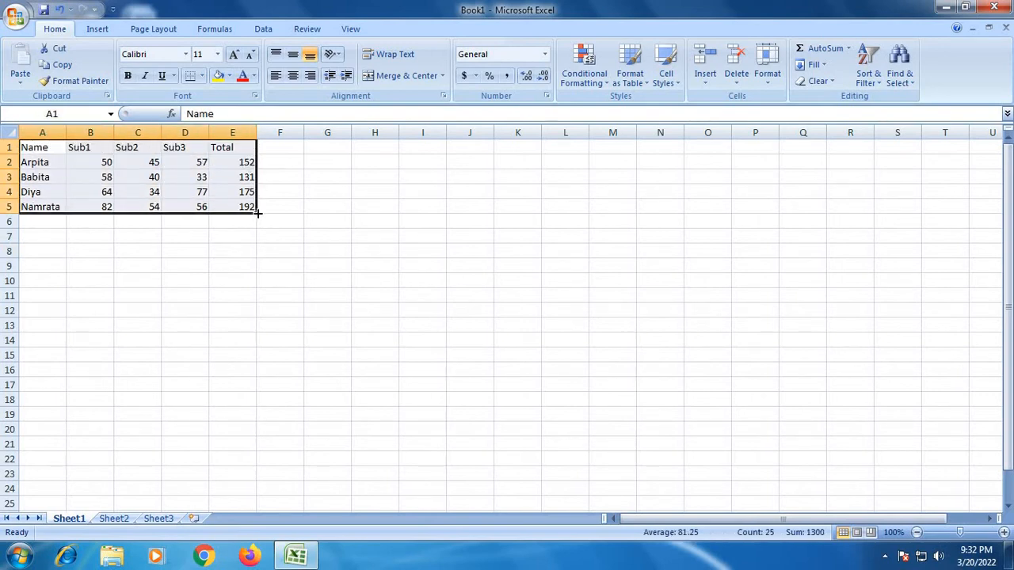
pyautogui.click(51, 65)
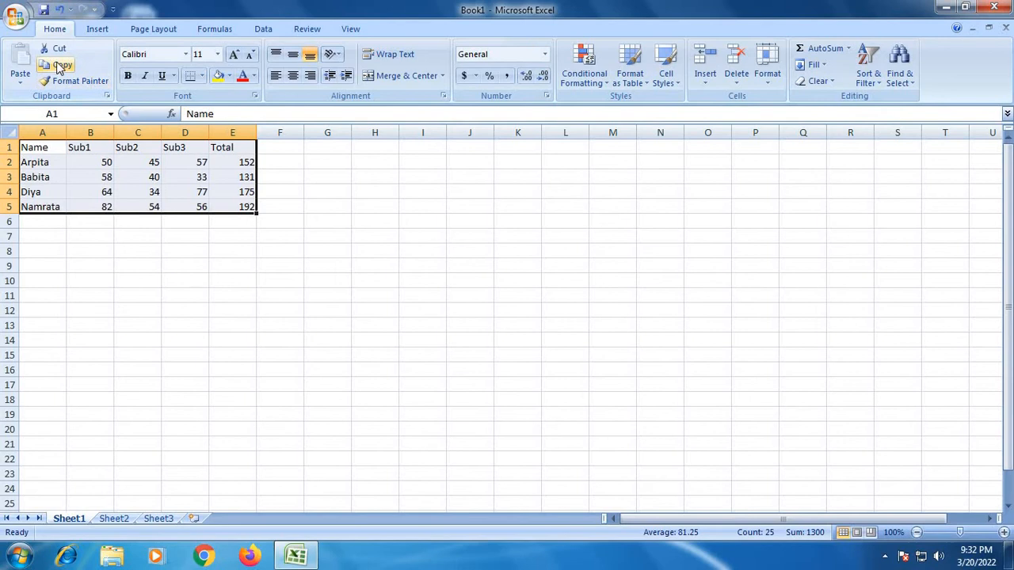
pyautogui.click(60, 67)
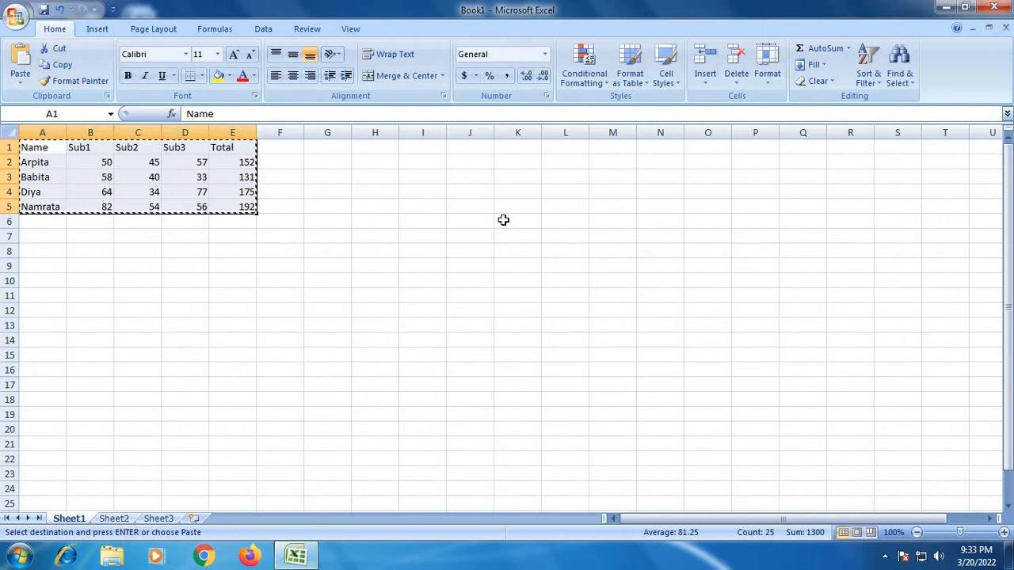
pyautogui.moveTo(503, 203); pyautogui.dragTo(730, 252)
pyautogui.click(476, 210)
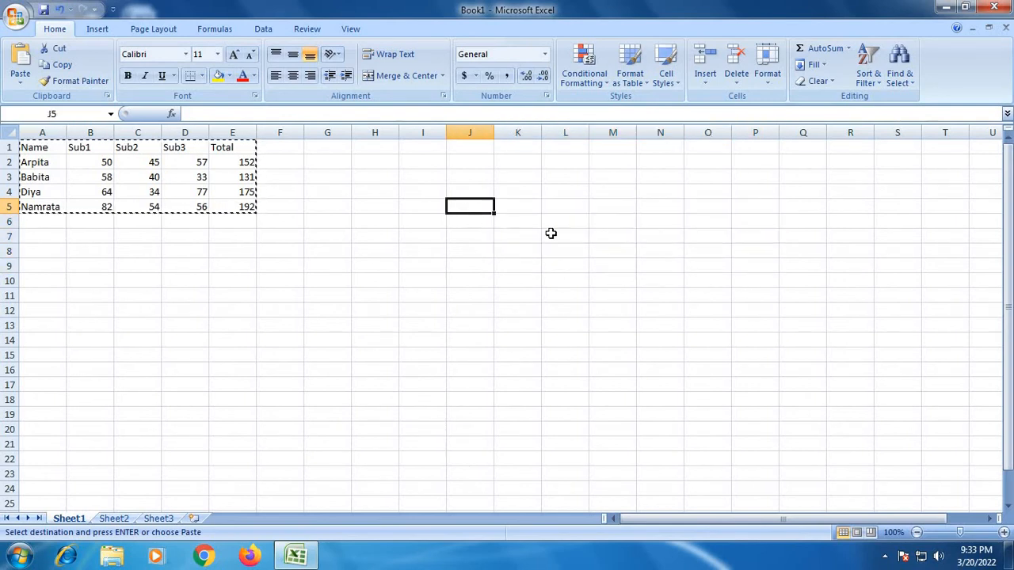
pyautogui.rightClick(472, 209)
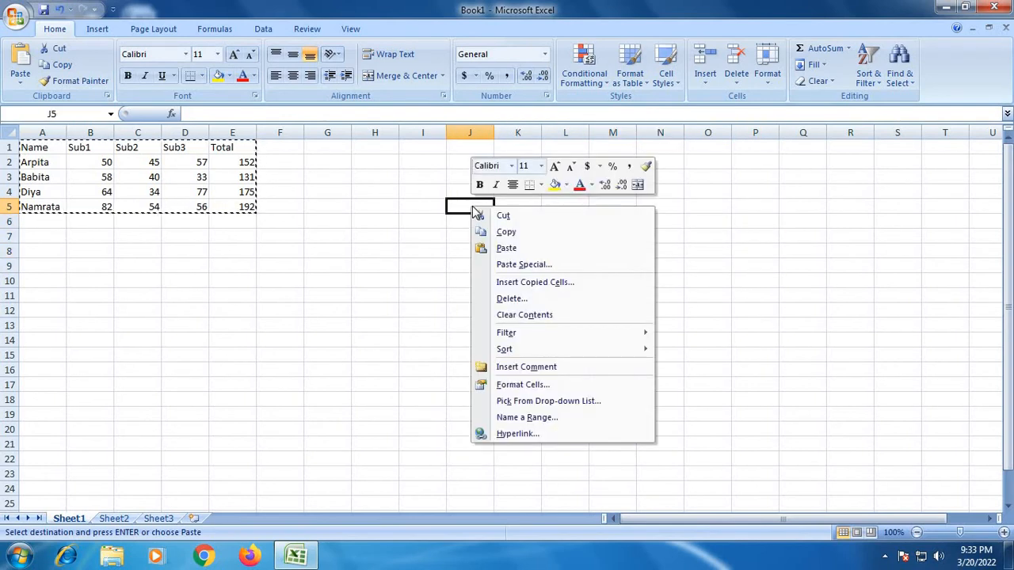
pyautogui.click(505, 248)
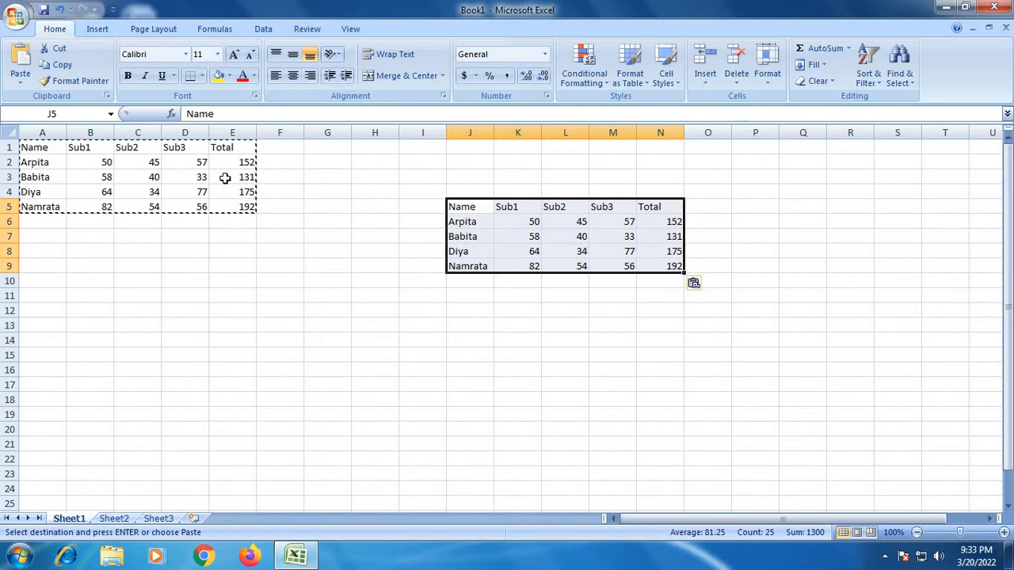
# - Set the Sub2 mark in C2 to 48 and compare the total in E2 with row 6 of the pasted copy
pyautogui.click(148, 162)
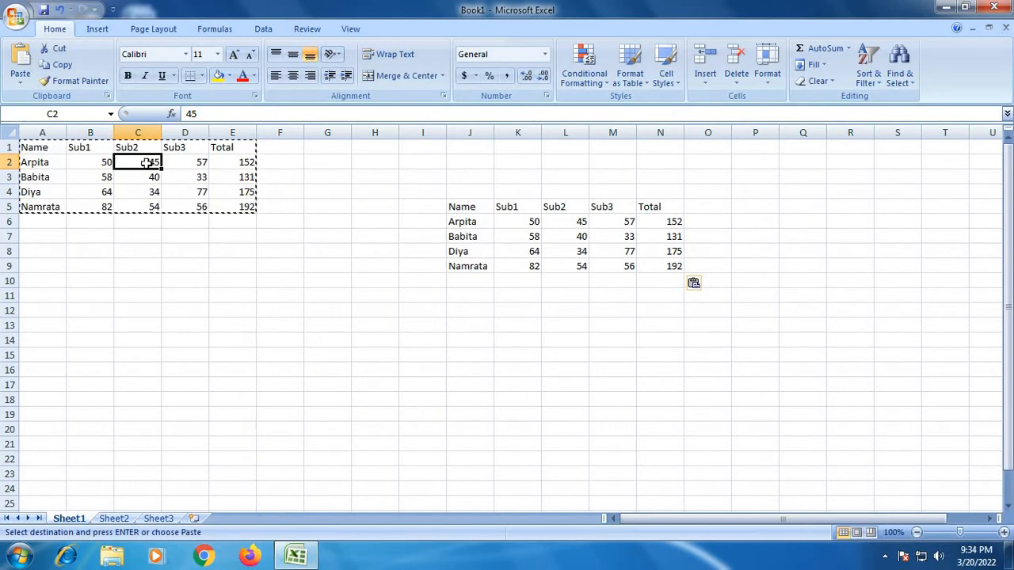
pyautogui.write('4')
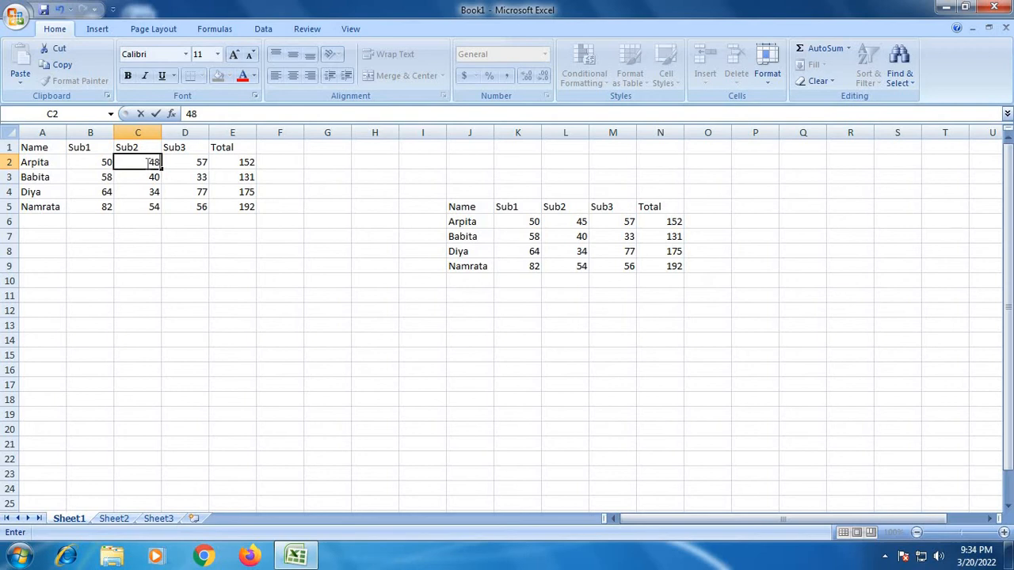
pyautogui.write('8')
pyautogui.click(241, 165)
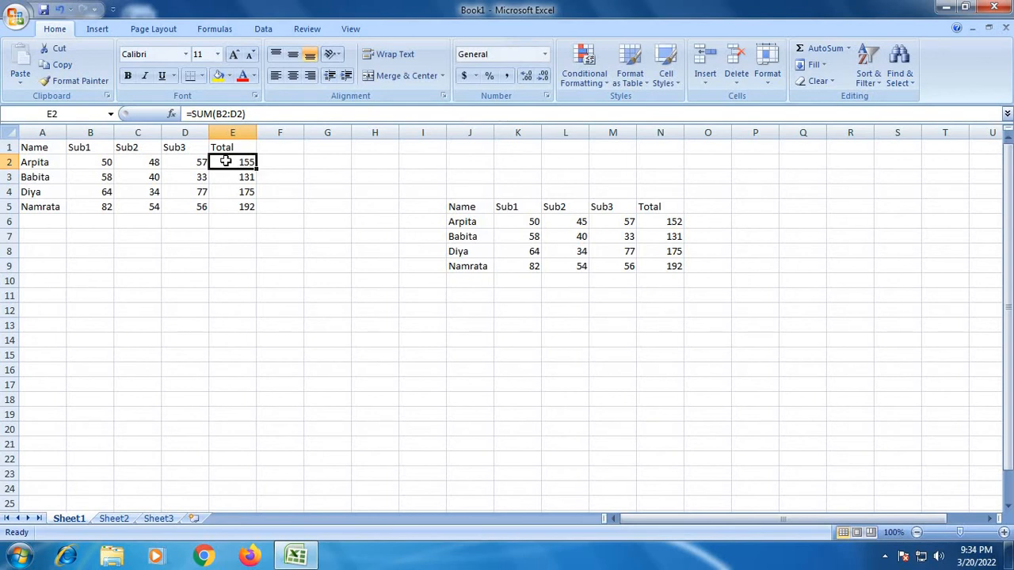
pyautogui.click(584, 222)
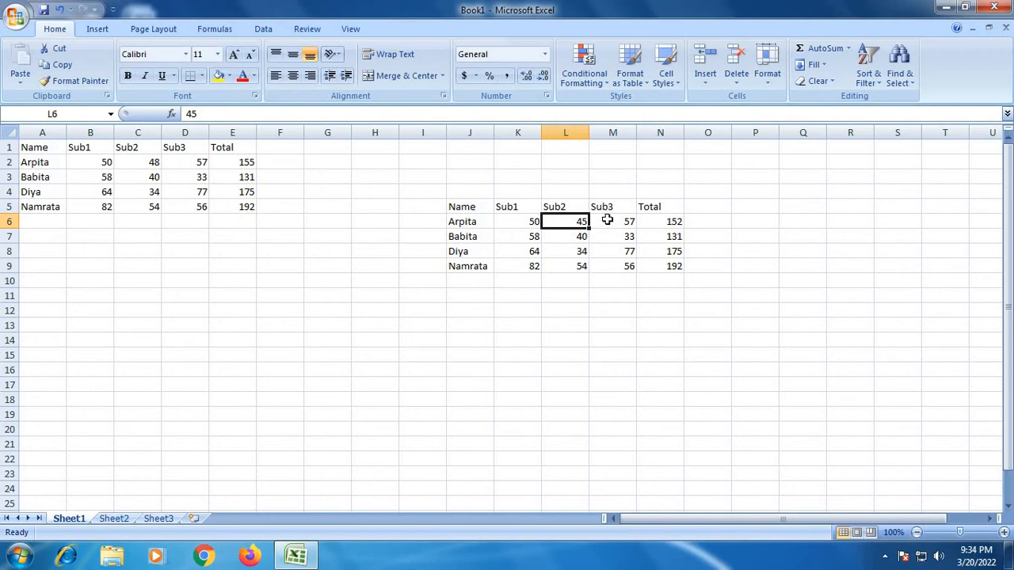
pyautogui.click(608, 221)
pyautogui.click(651, 220)
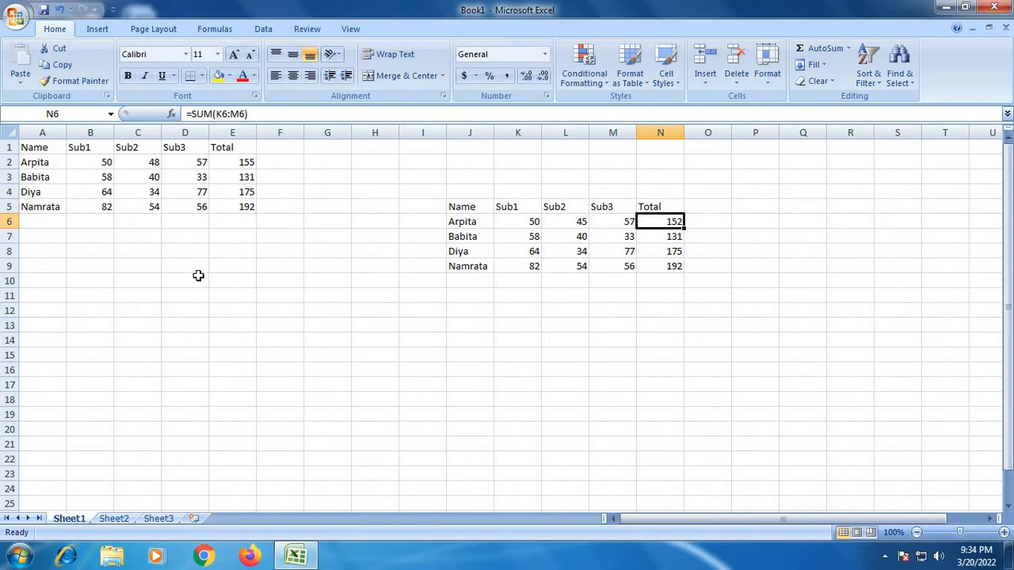
# - Copy the marks table in A1:E5 on Sheet1 and paste it as a link at cell A1 of Sheet2
pyautogui.click(26, 147)
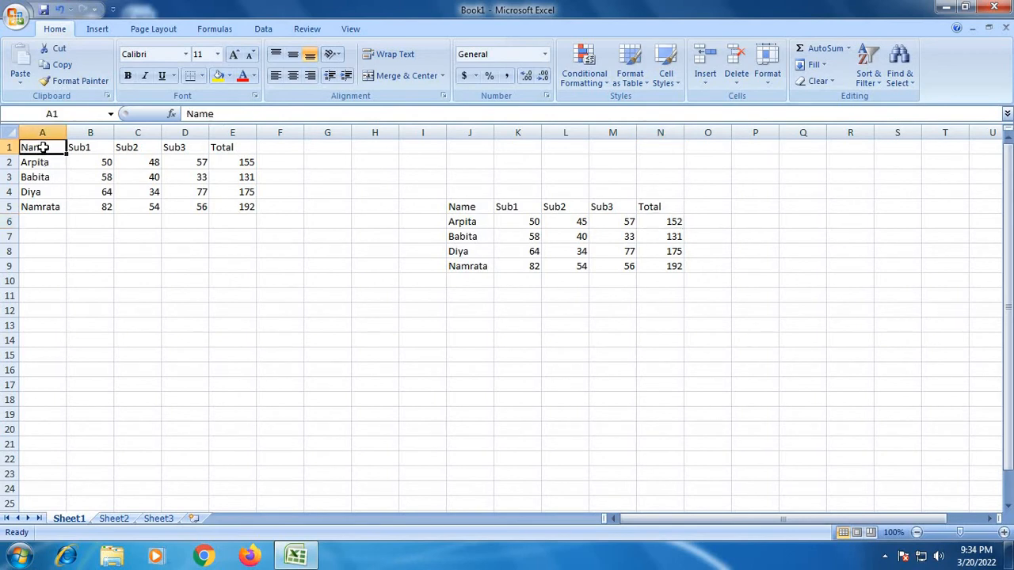
pyautogui.moveTo(42, 147); pyautogui.dragTo(239, 205)
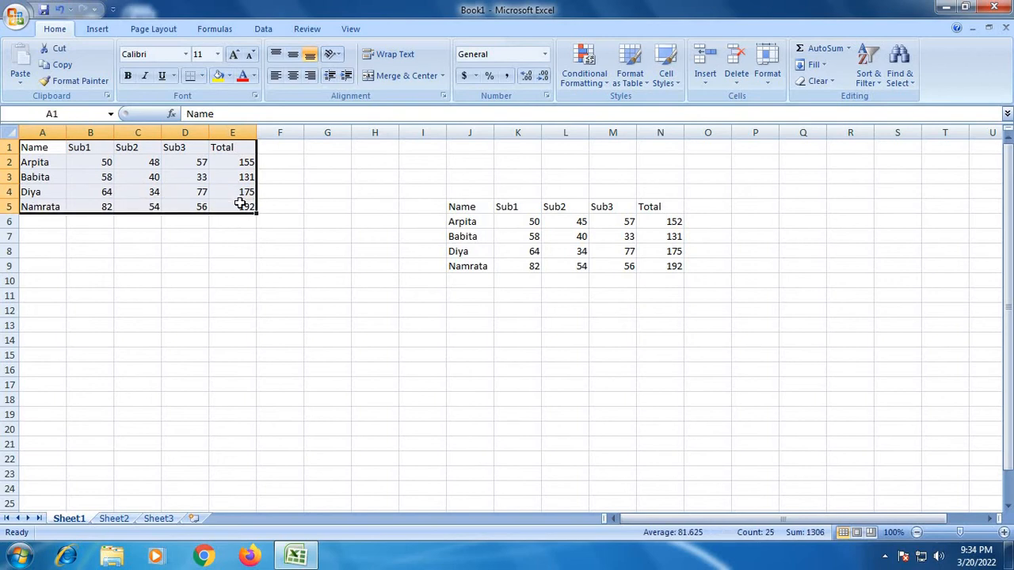
pyautogui.click(62, 65)
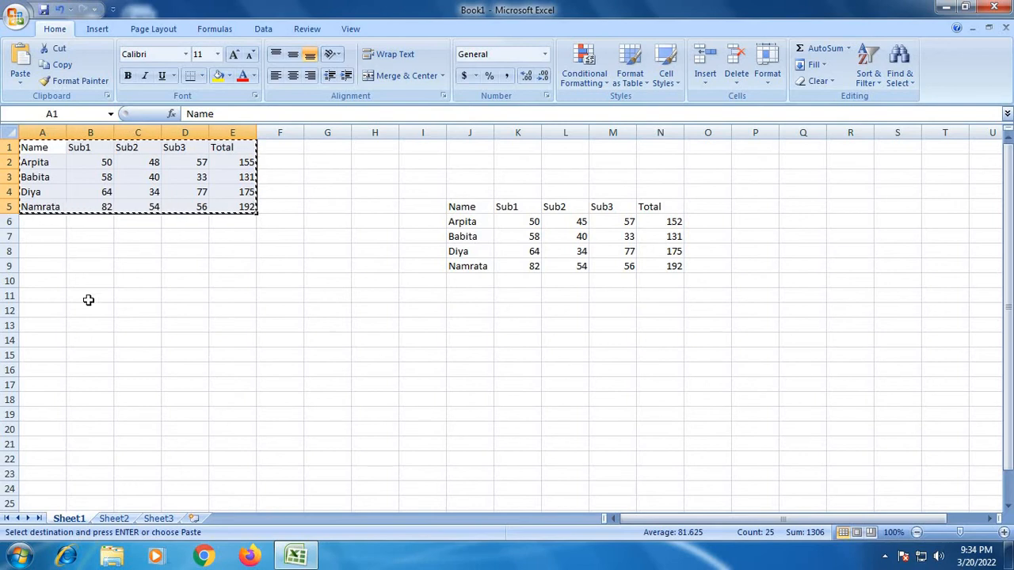
pyautogui.click(21, 84)
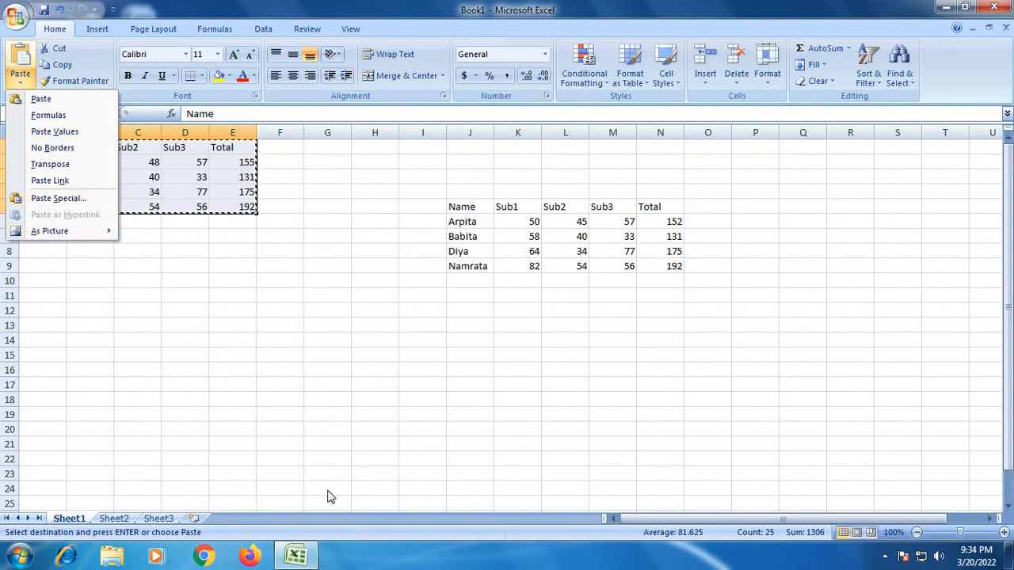
pyautogui.click(123, 521)
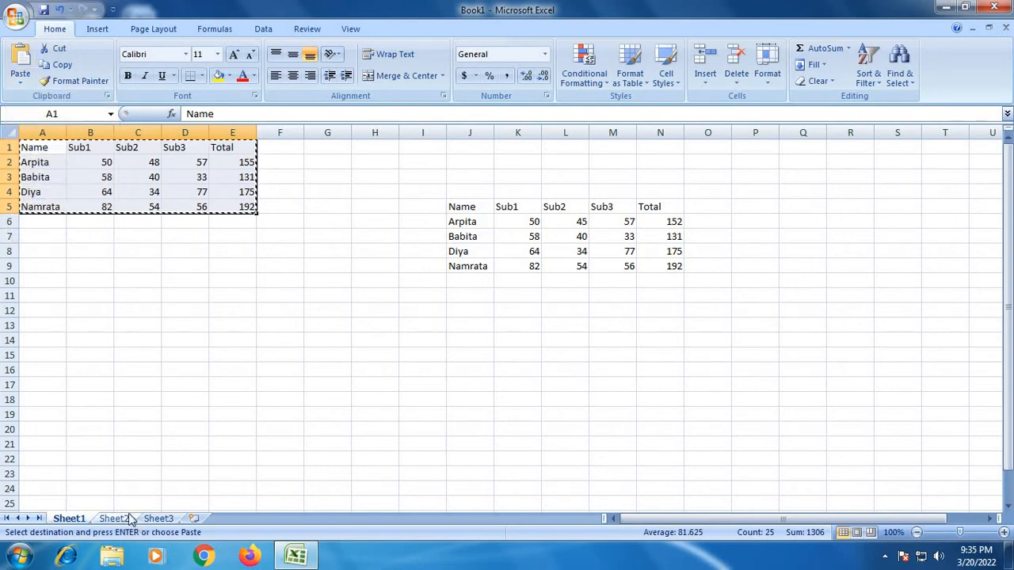
pyautogui.click(116, 520)
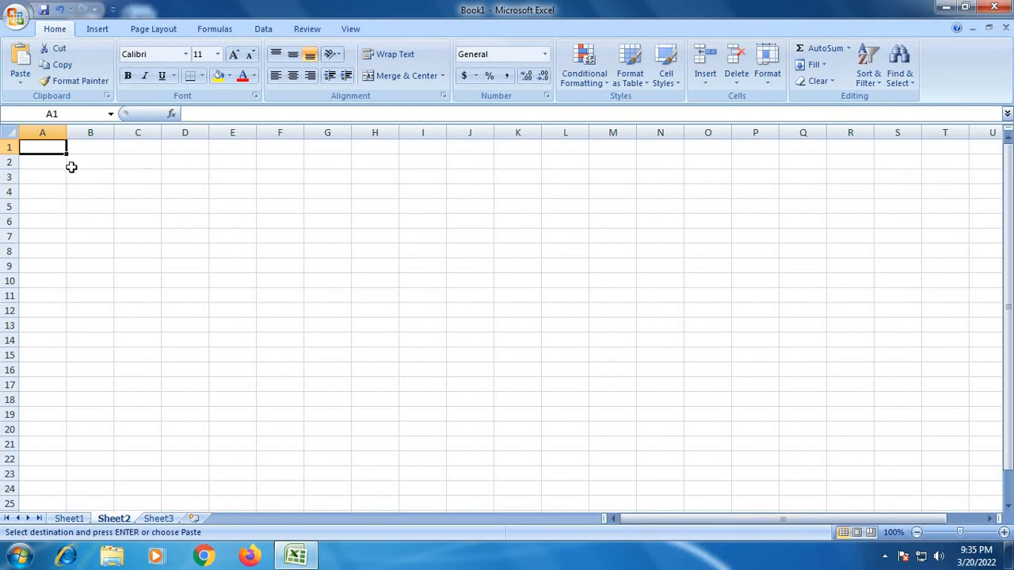
pyautogui.rightClick(48, 155)
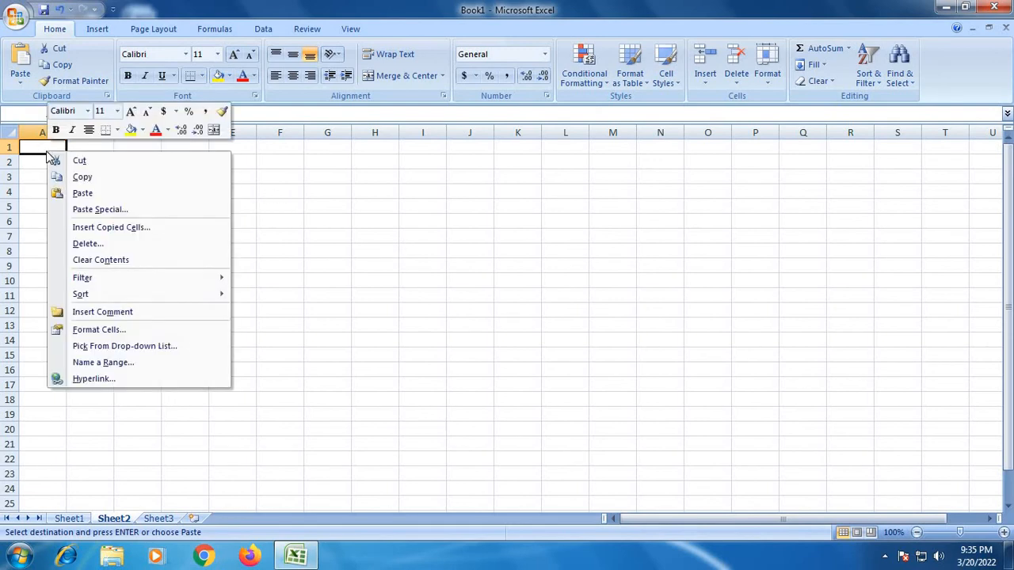
pyautogui.click(94, 211)
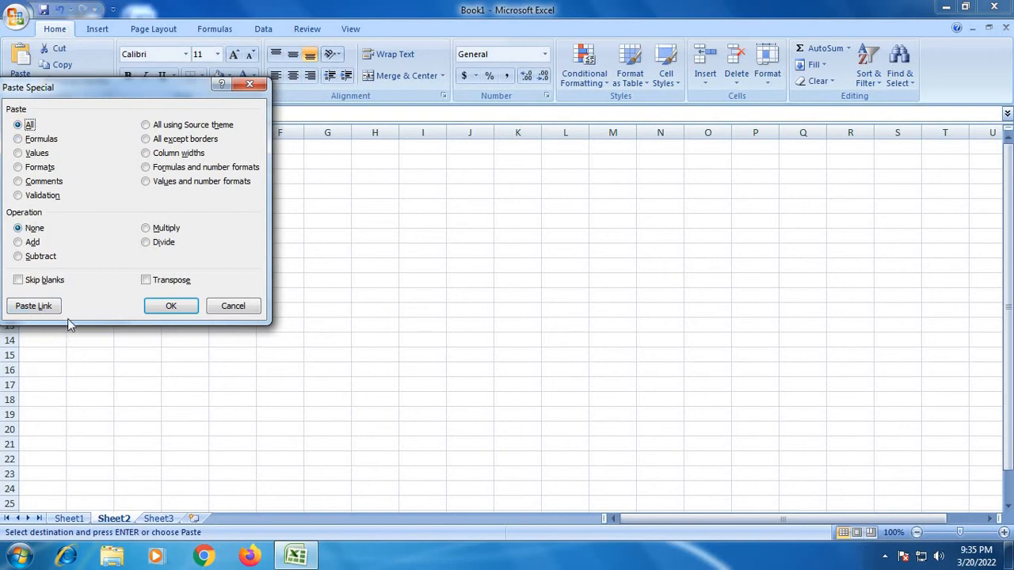
pyautogui.click(35, 306)
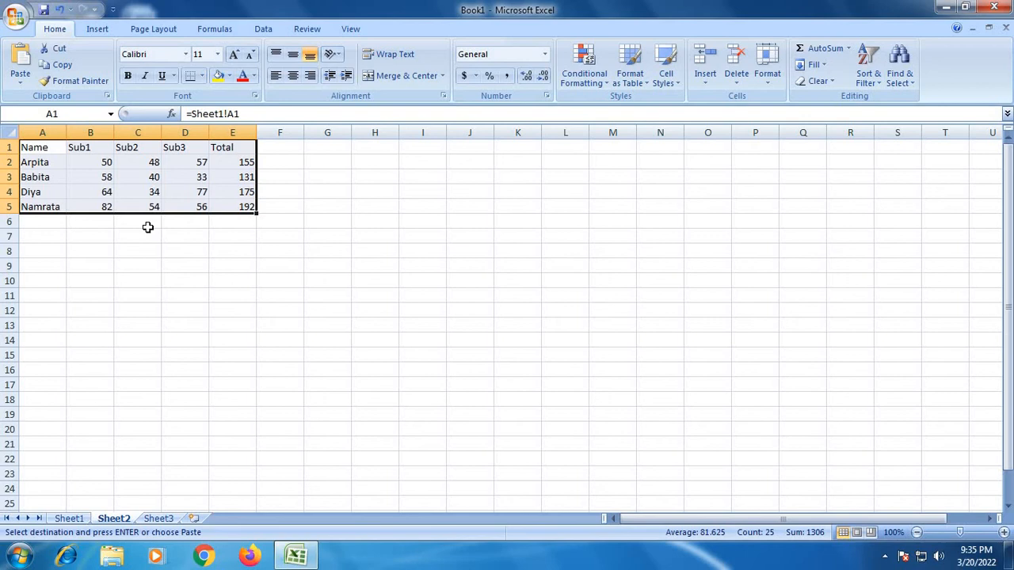
# - Set the Sub1 mark in B3 on Sheet1 to 75 and compare it with the regular copy and the linked table on Sheet2
pyautogui.click(69, 519)
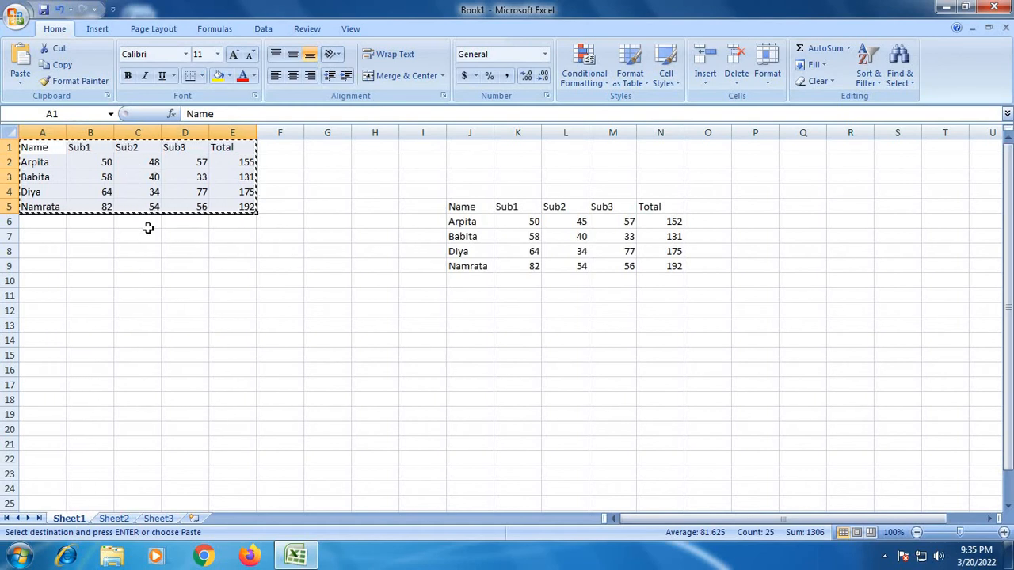
pyautogui.click(103, 178)
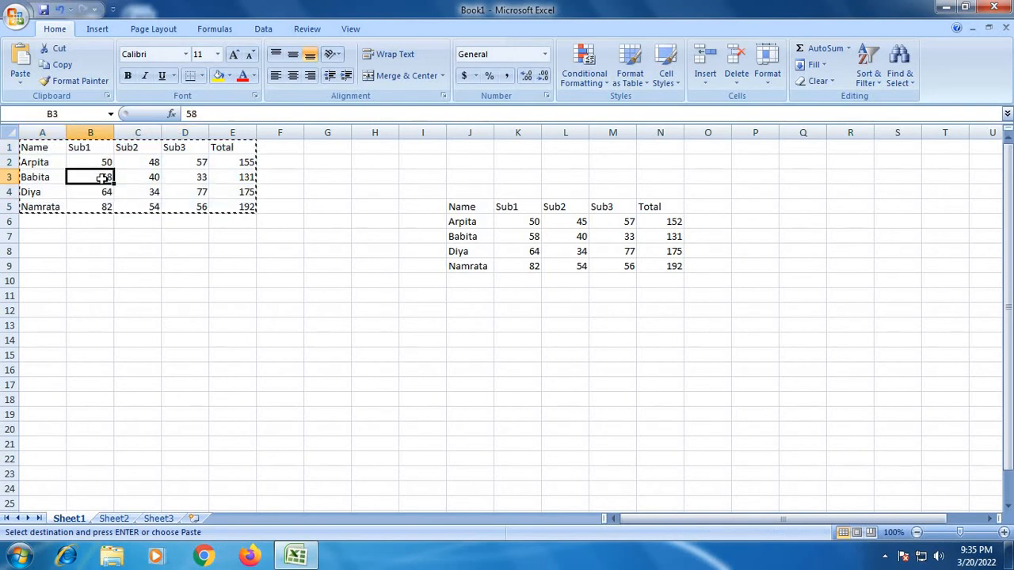
pyautogui.write('7')
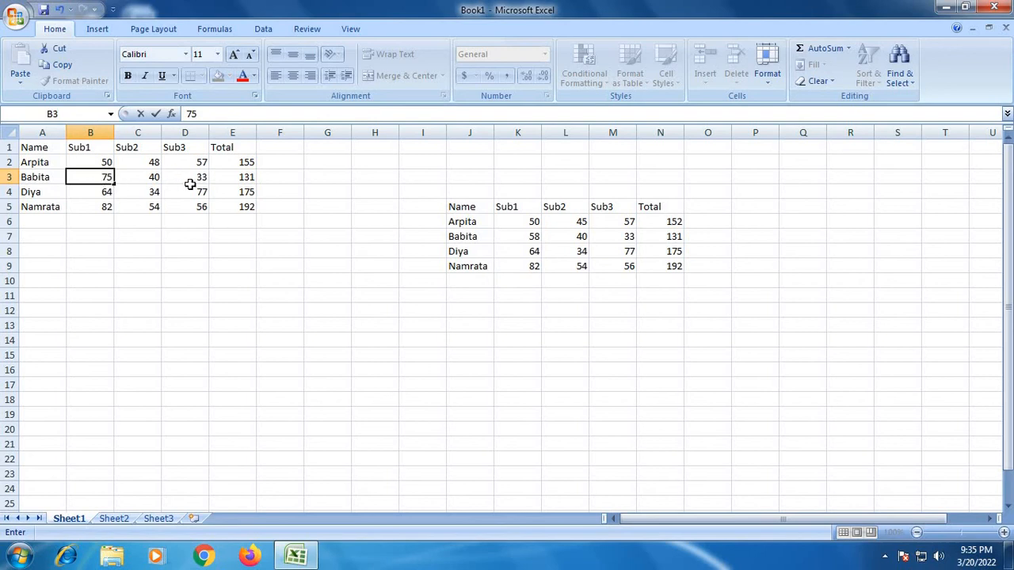
pyautogui.click(237, 178)
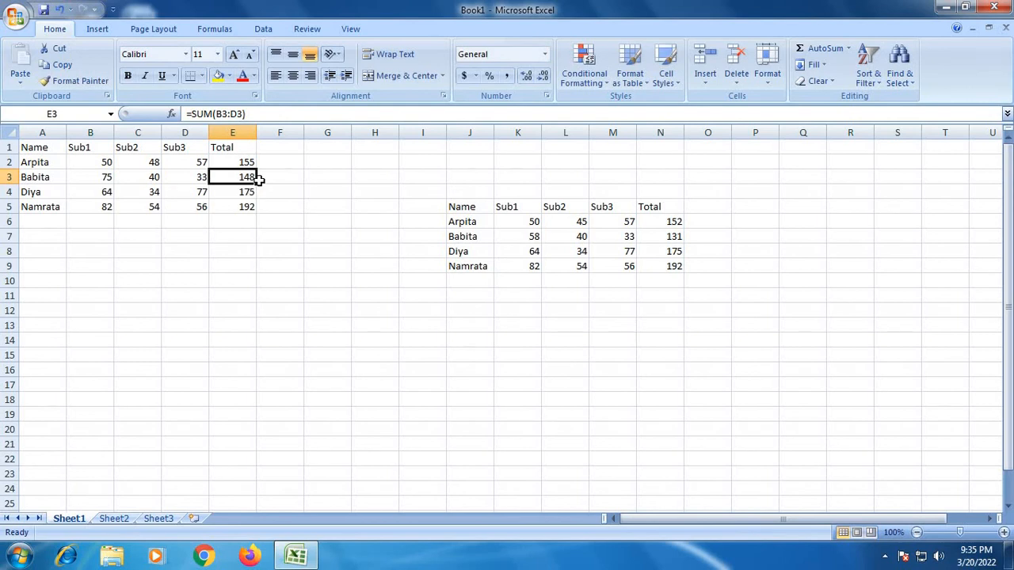
pyautogui.click(530, 239)
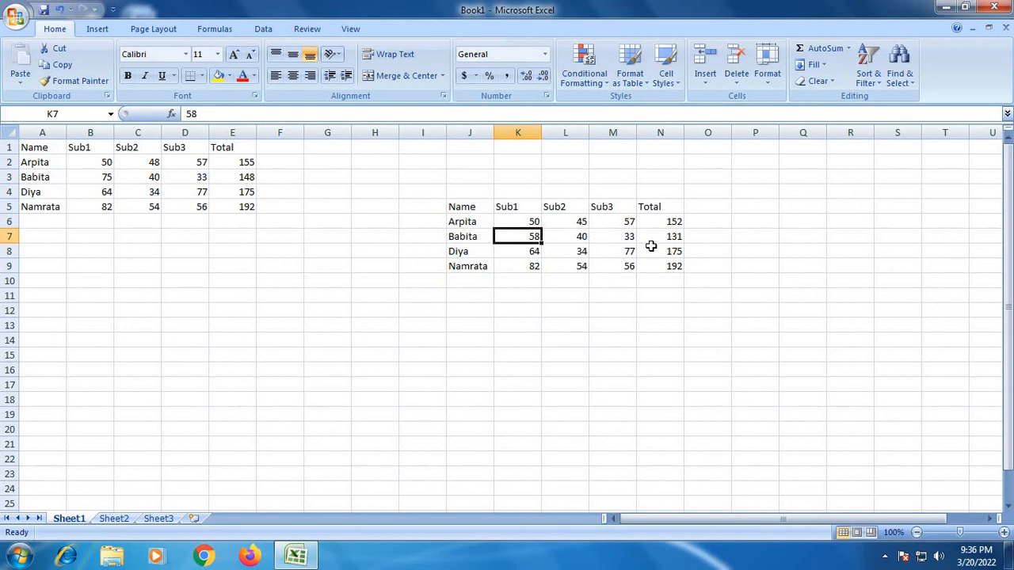
pyautogui.click(680, 236)
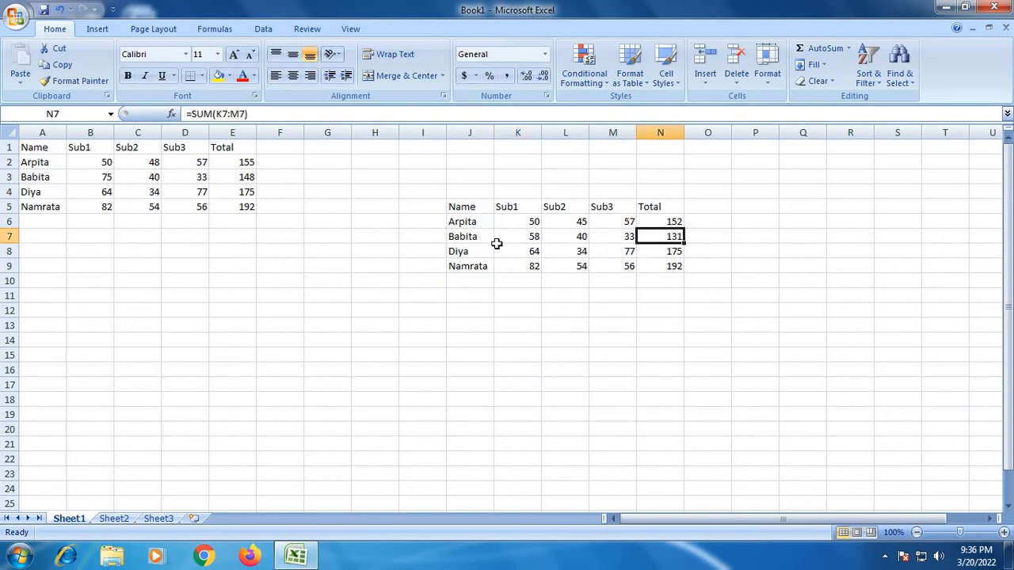
pyautogui.click(119, 519)
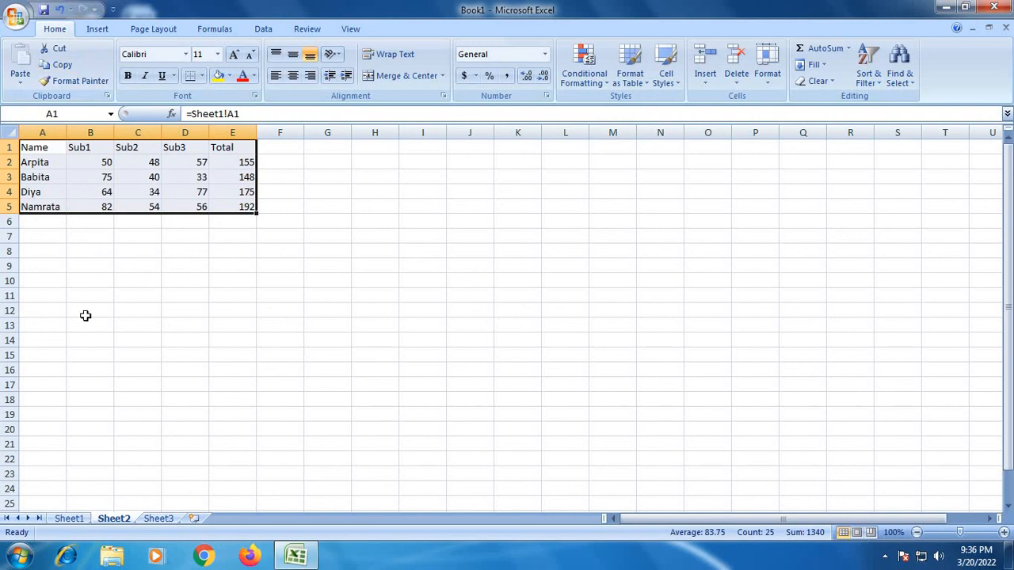
pyautogui.click(84, 519)
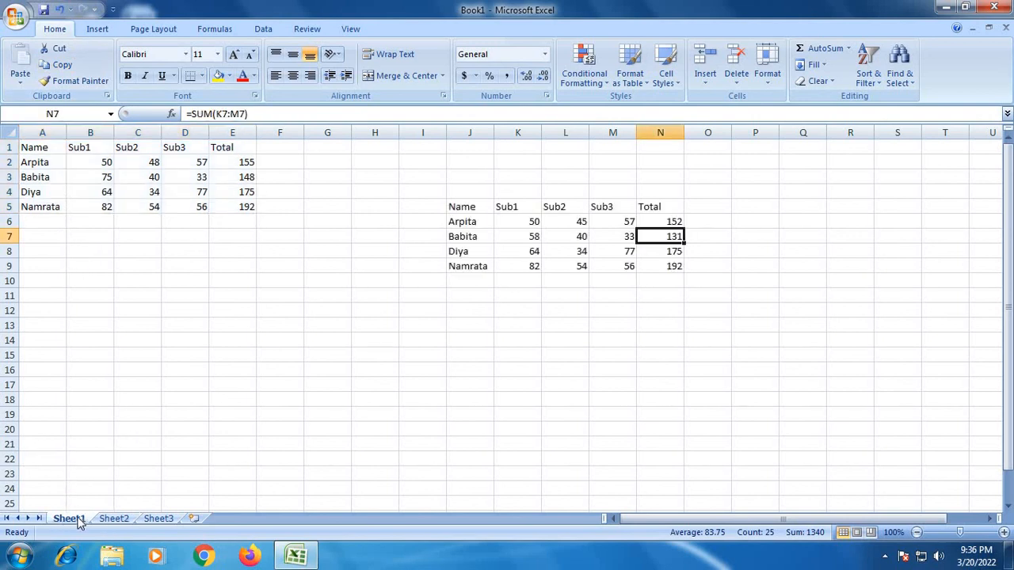